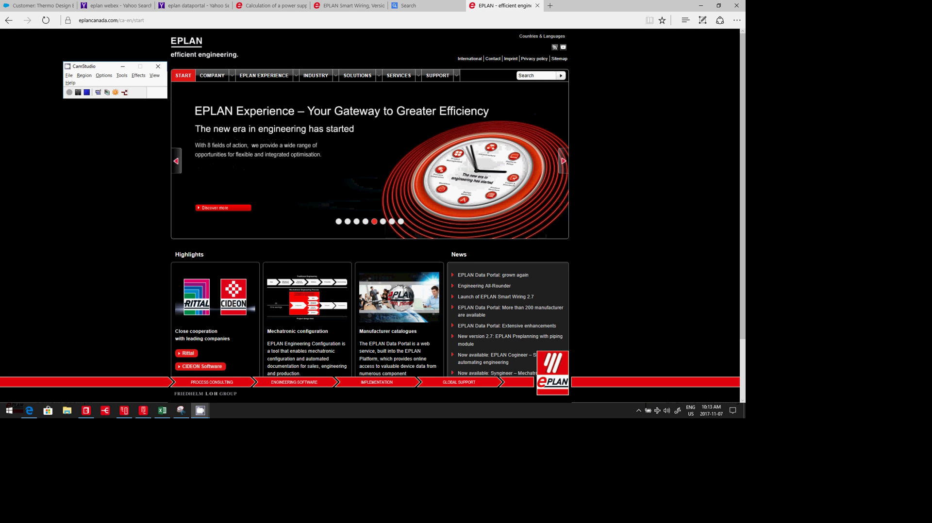
Bring up the EPLAN Smart Wiring slide in the home page carousel of the EPLAN website
{"action": "left_click", "coordinate": [224, 92]}
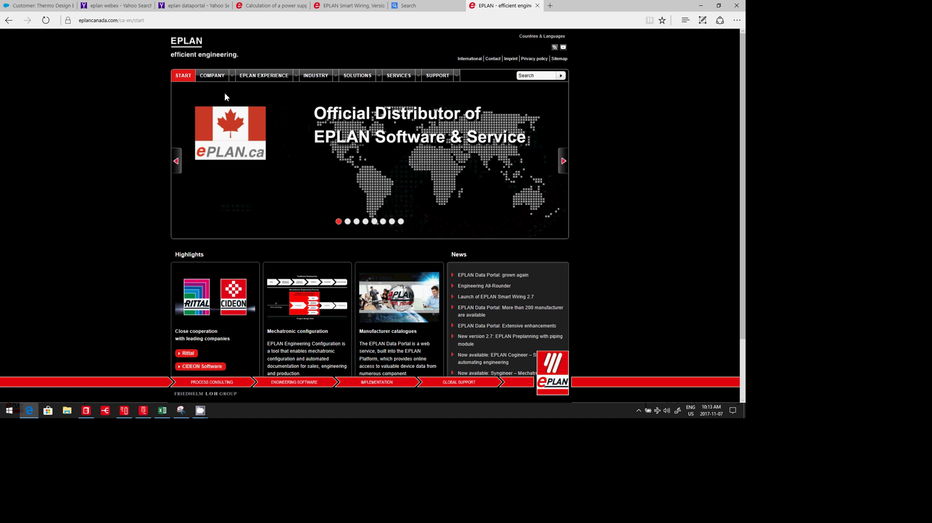
{"action": "left_click", "coordinate": [356, 222]}
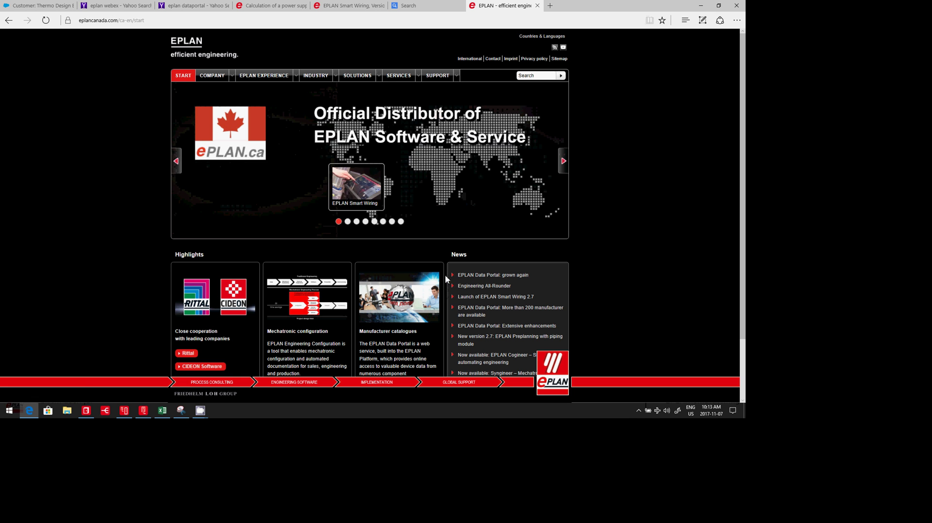
{"action": "left_click", "coordinate": [356, 221]}
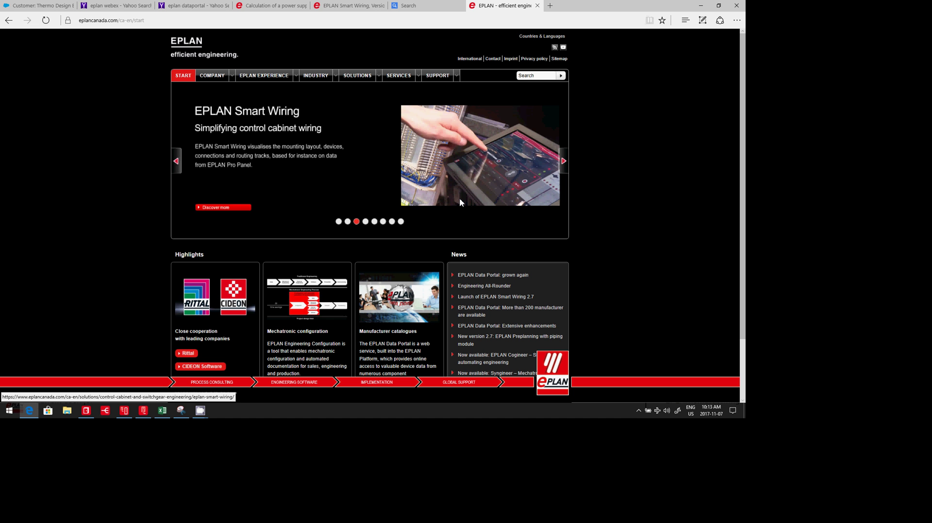
Switch to EPLAN Pro Panel and select device MOL403 on the motor conveyors schematic page =ING+P/4
{"action": "key", "text": "alt+Tab"}
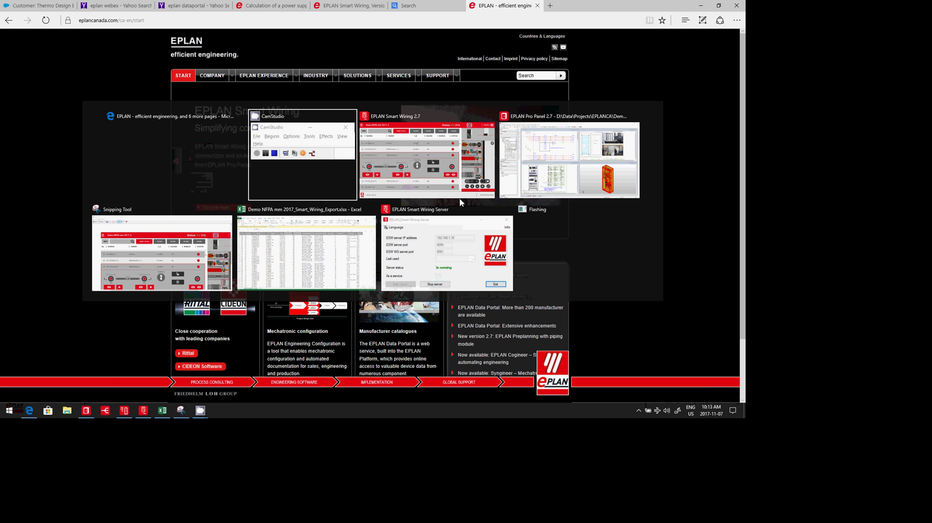
{"action": "key", "text": "alt+Tab"}
{"action": "key", "text": "alt+Tab"}
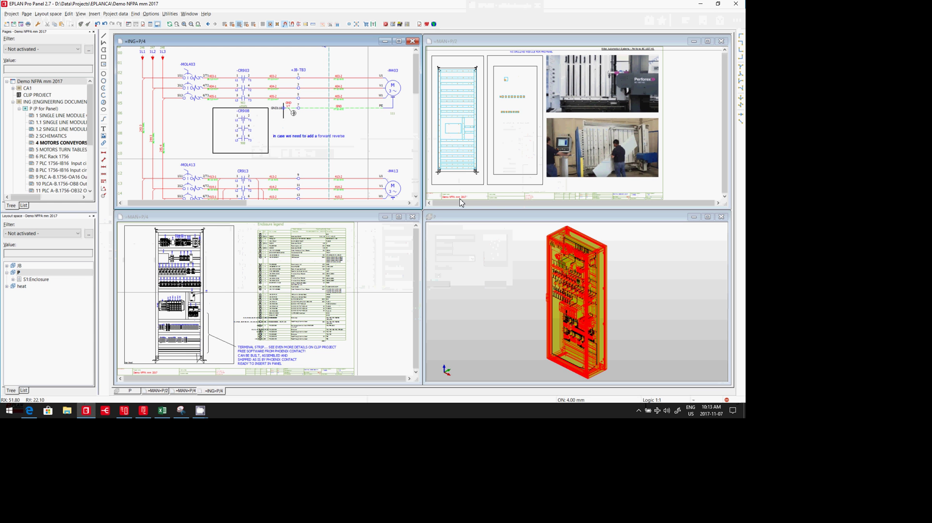
{"action": "left_click", "coordinate": [232, 150]}
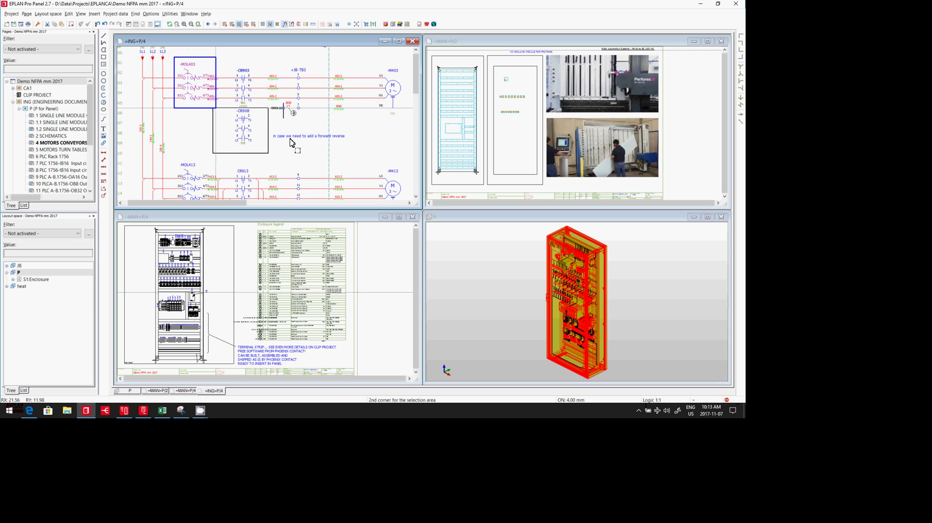
{"action": "double_click", "coordinate": [268, 99]}
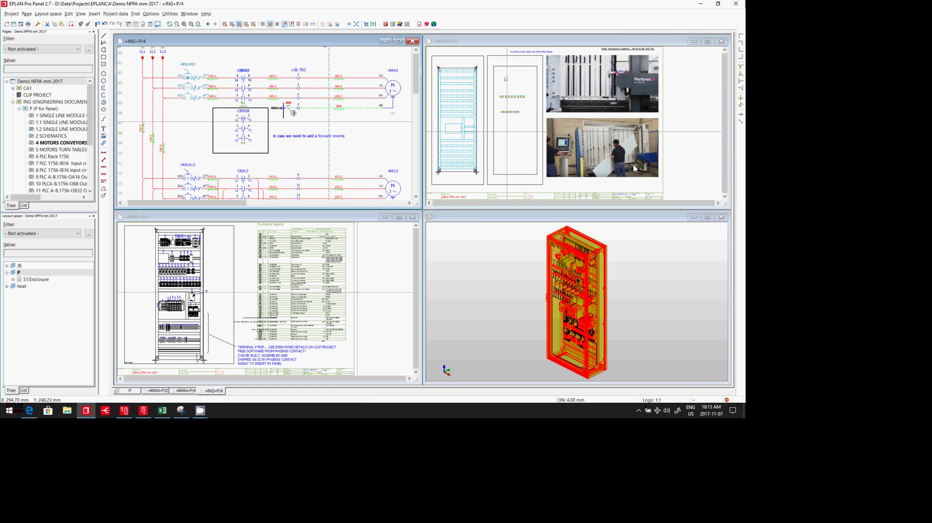
Enlarge the lower Perforex machine photo on the drilling page =MAN+P/2
{"action": "left_click", "coordinate": [443, 369]}
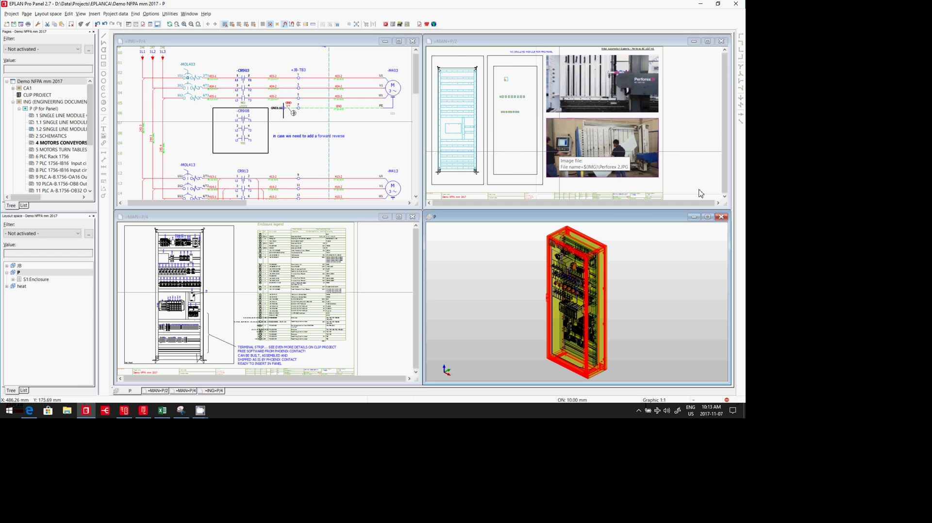
{"action": "left_click", "coordinate": [572, 171]}
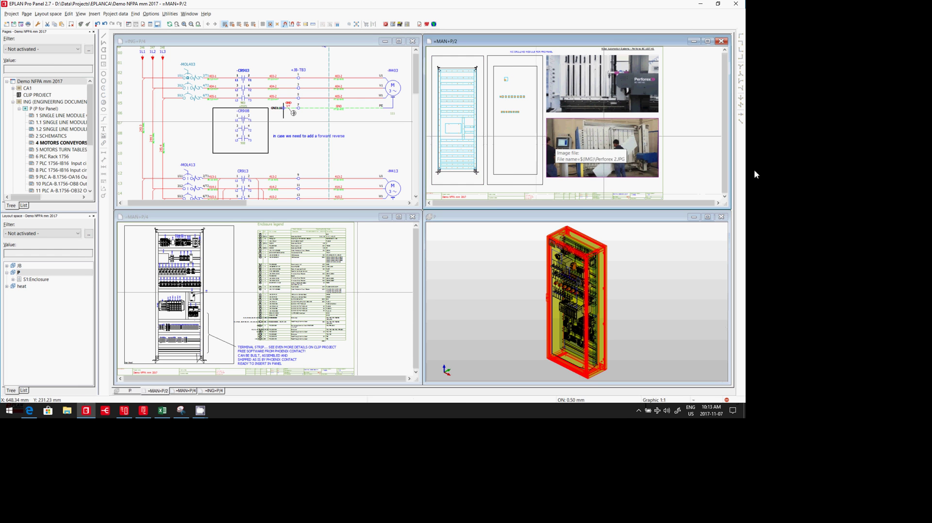
{"action": "scroll", "coordinate": [755, 170], "scroll_direction": "up", "scroll_amount": 2}
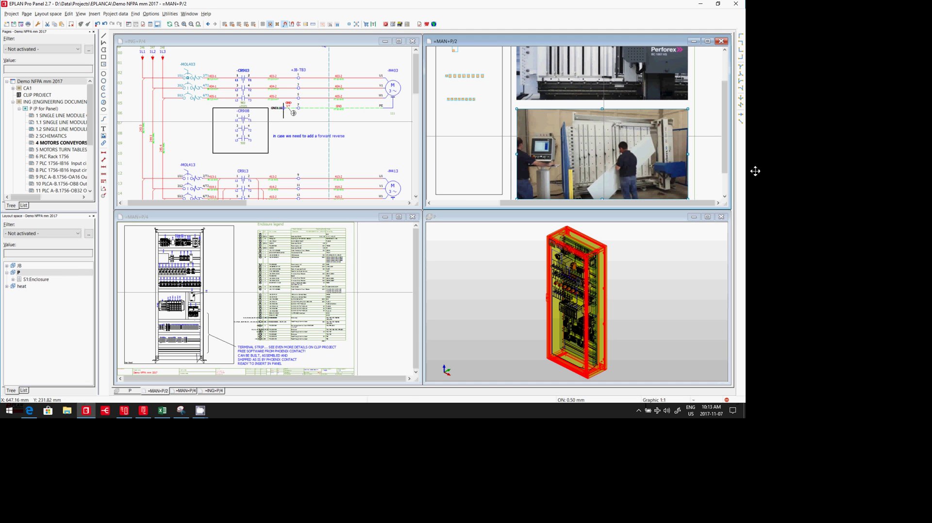
Examine the device rows of the enclosure layout on page =MAN+P/4 up close, and activate the 3D enclosure view
{"action": "left_click", "coordinate": [197, 313]}
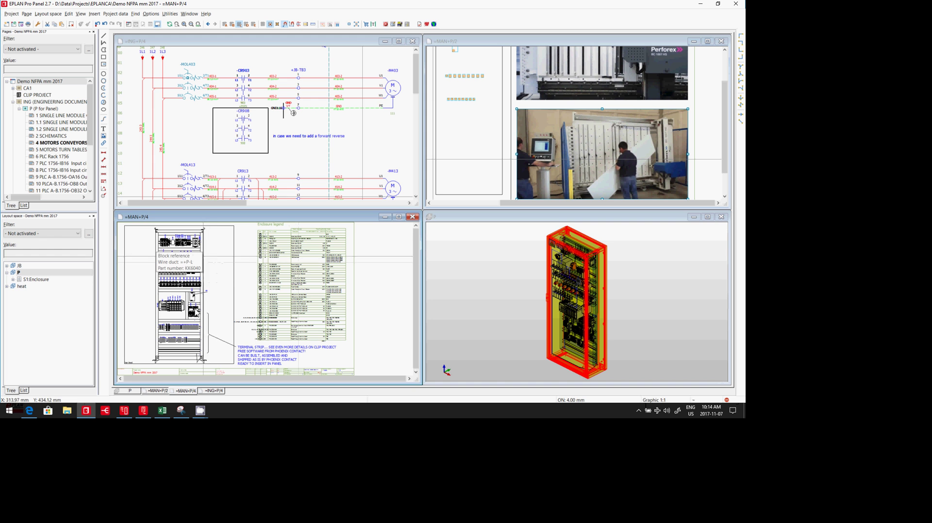
{"action": "scroll", "coordinate": [196, 313], "scroll_direction": "up", "scroll_amount": 4}
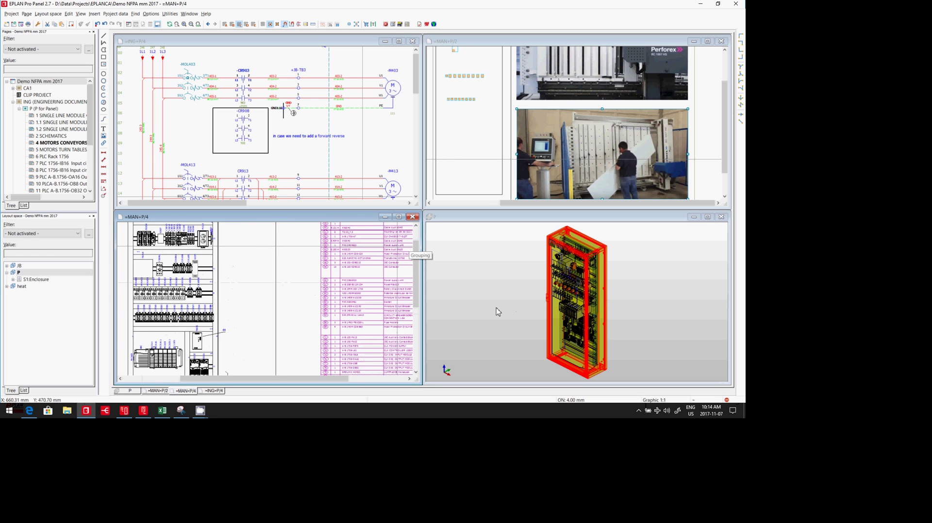
{"action": "left_click", "coordinate": [443, 369]}
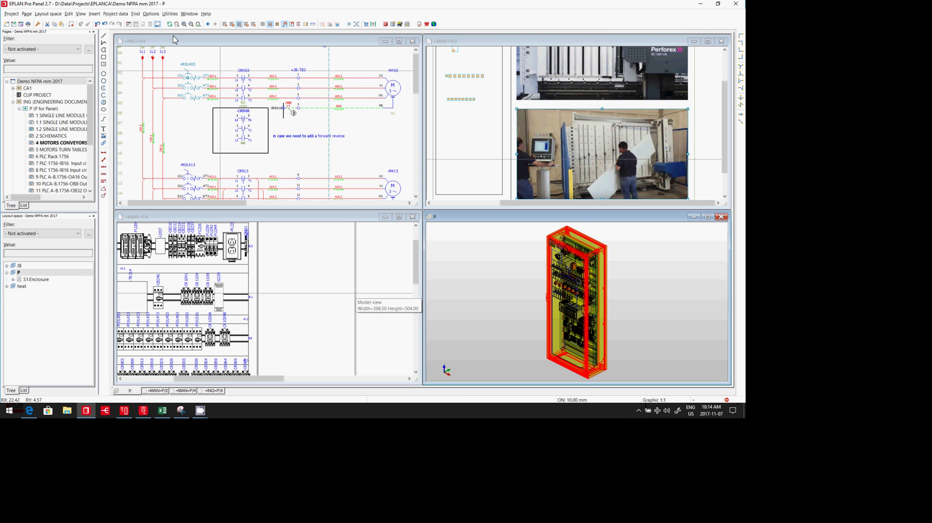
{"action": "key", "text": "alt+p"}
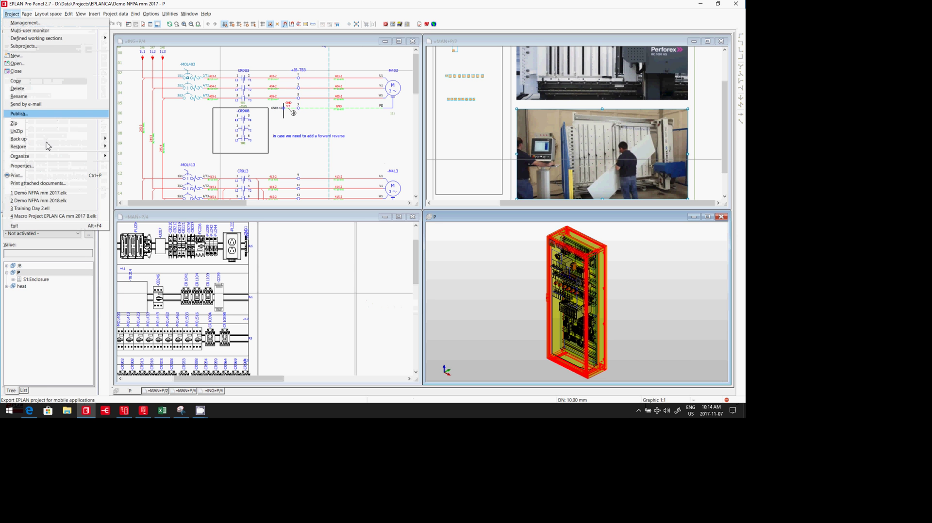
{"action": "key", "text": "Escape"}
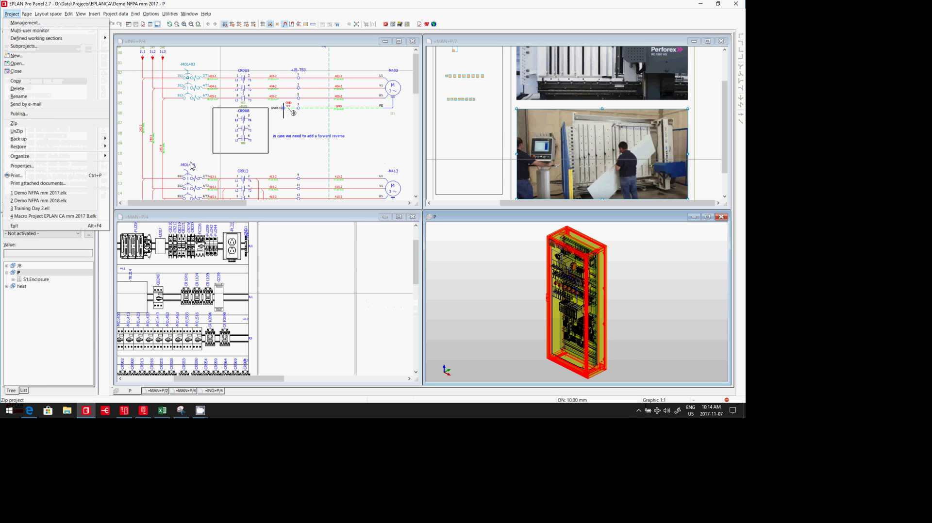
Switch to EPLAN Smart Wiring and open connection 22, from +P/-FC226:2/T1 to -TB225:InAC:L1/+, in the wiring list
{"action": "key", "text": "alt+Tab"}
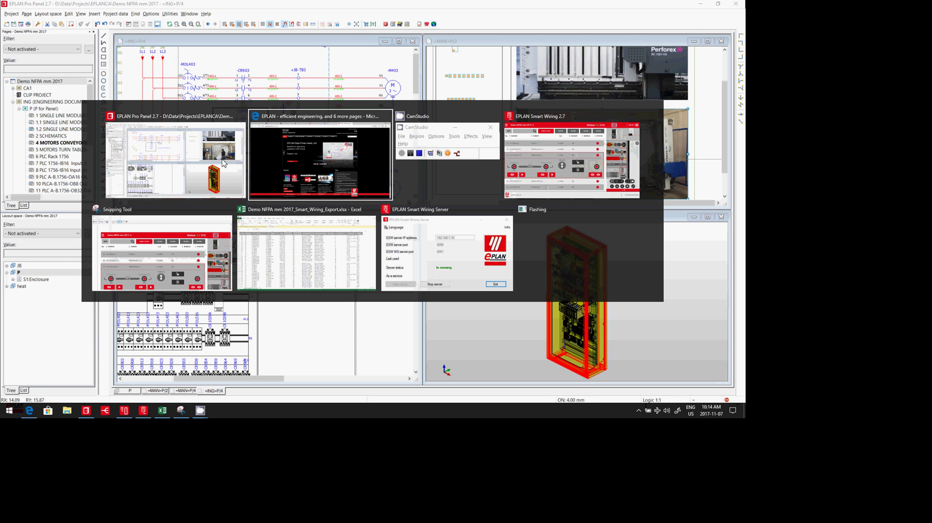
{"action": "key", "text": "alt+Tab"}
{"action": "key", "text": "alt+Tab"}
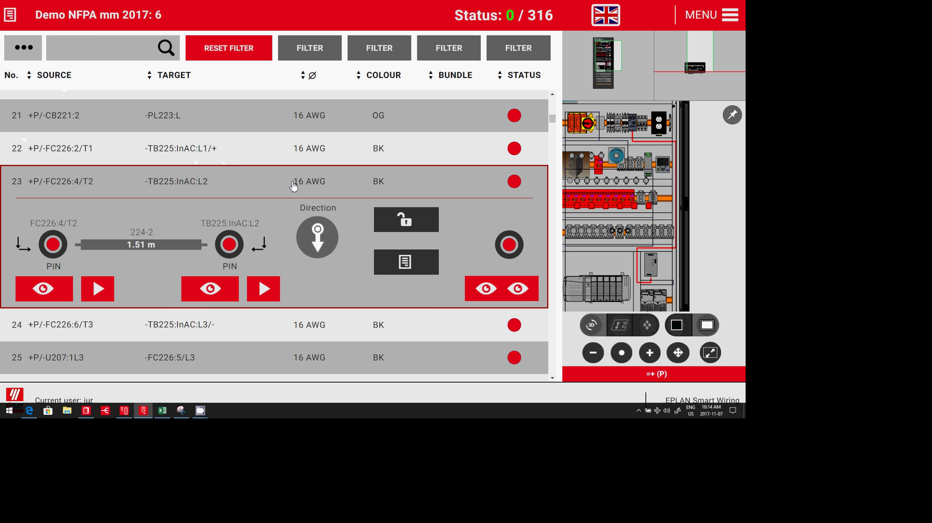
{"action": "scroll", "coordinate": [291, 190], "scroll_direction": "up", "scroll_amount": 5}
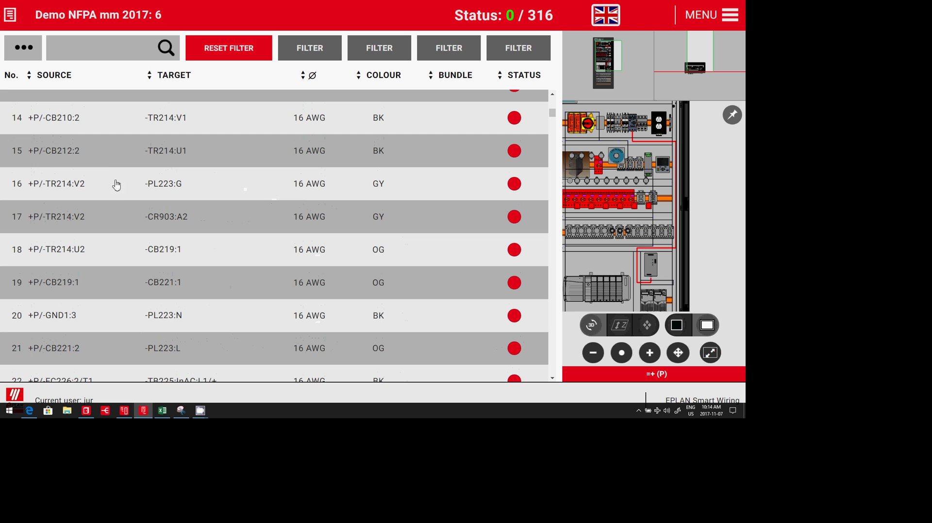
{"action": "scroll", "coordinate": [119, 317], "scroll_direction": "down", "scroll_amount": 4}
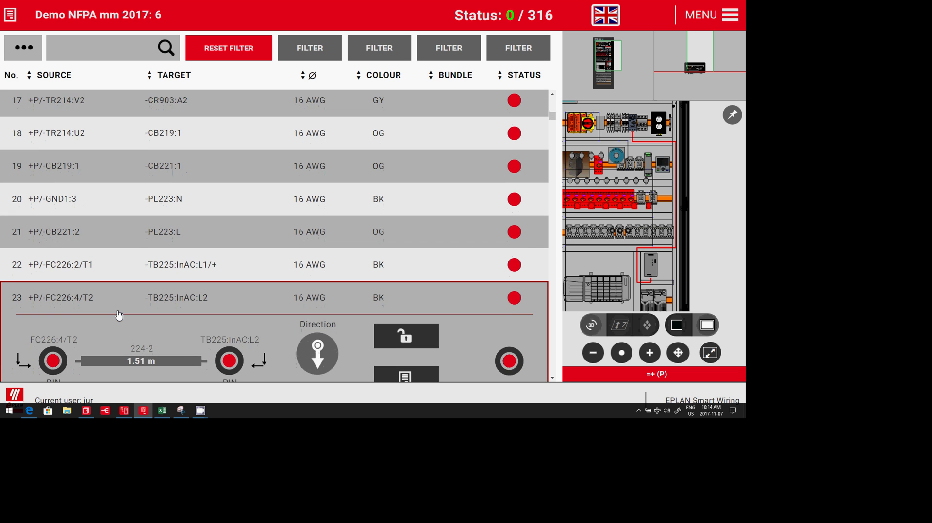
{"action": "key", "text": "Up"}
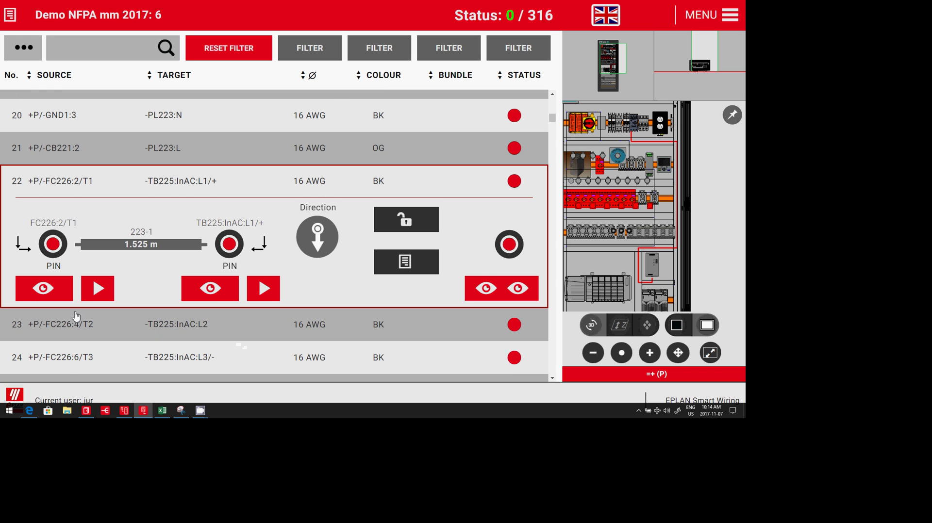
Play the routing of connection 22 from its source and from its target, and mark the connection as wired
{"action": "left_click", "coordinate": [71, 288]}
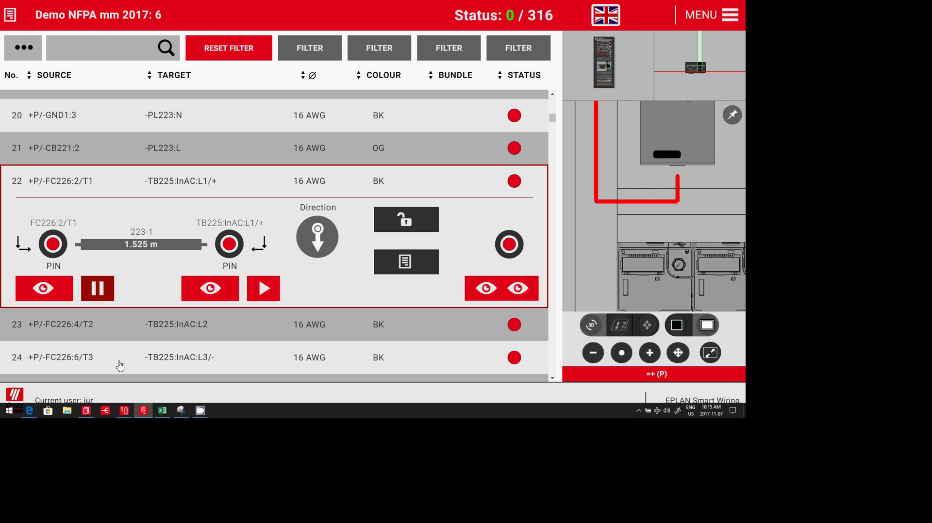
{"action": "left_click", "coordinate": [263, 288]}
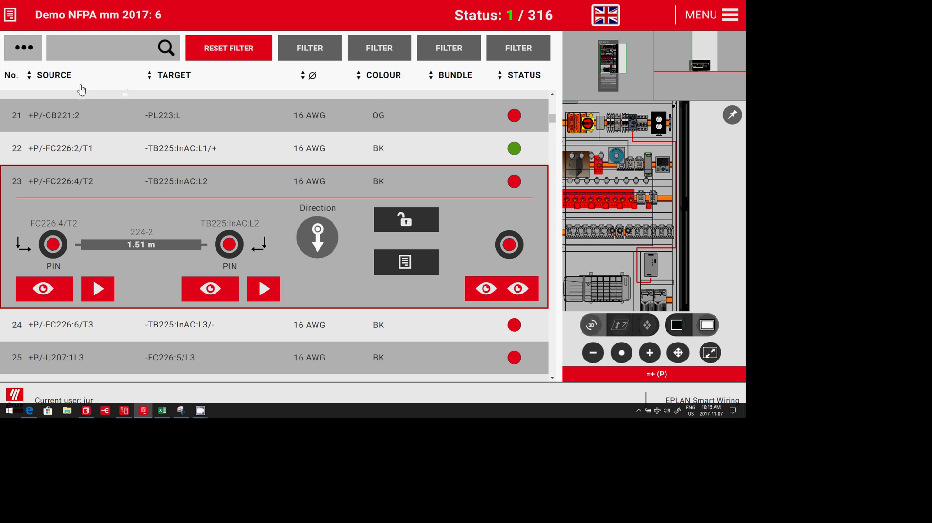
Sort the connection list by source and mark the connections from -FC226:4/T2 and -FC226:6/T3 as wired
{"action": "left_click", "coordinate": [72, 99]}
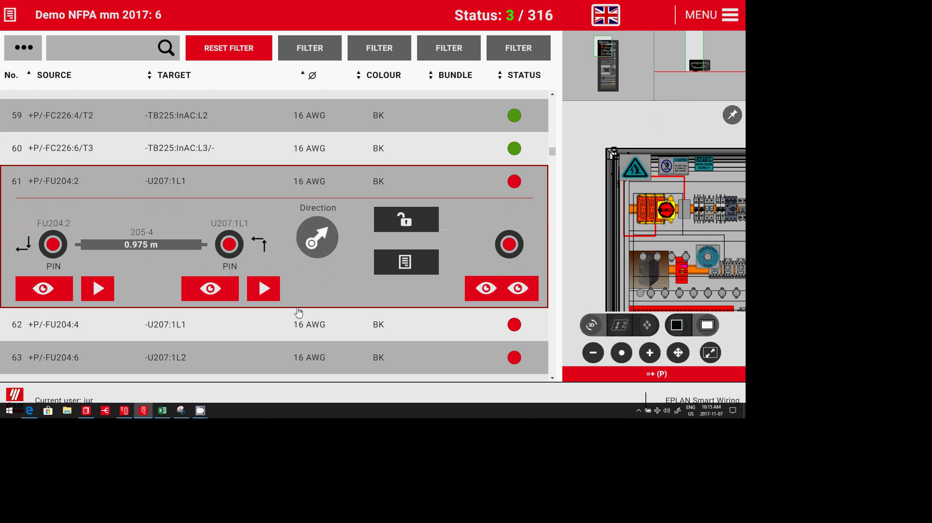
Switch back to the EPLAN website in the browser, and go on to the CamStudio window
{"action": "key", "text": "alt+Tab"}
{"action": "key", "text": "alt+Tab"}
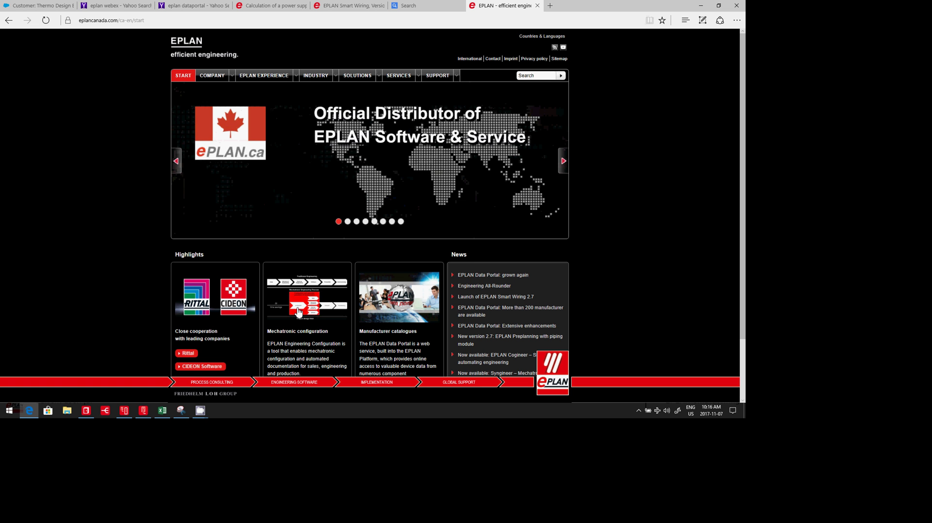
{"action": "key", "text": "alt+Tab"}
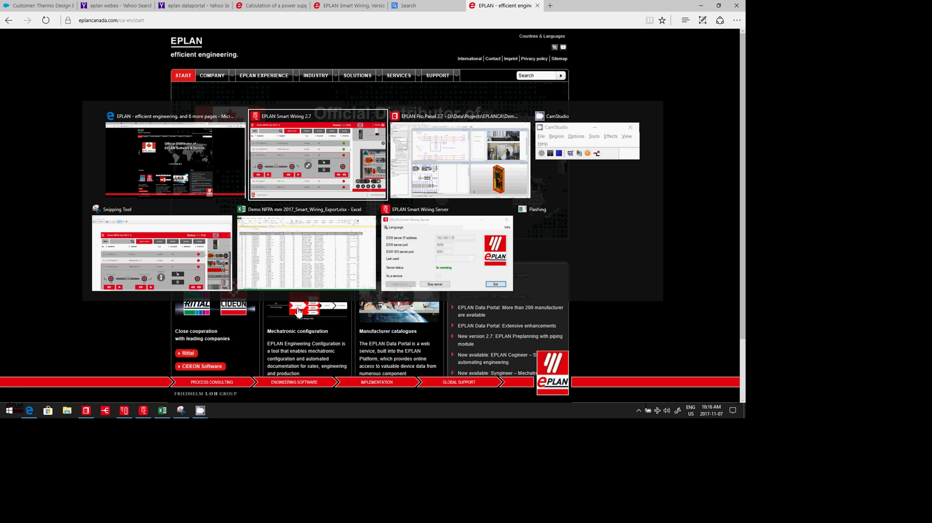
{"action": "key", "text": "alt+Tab"}
{"action": "key", "text": "alt+Tab"}
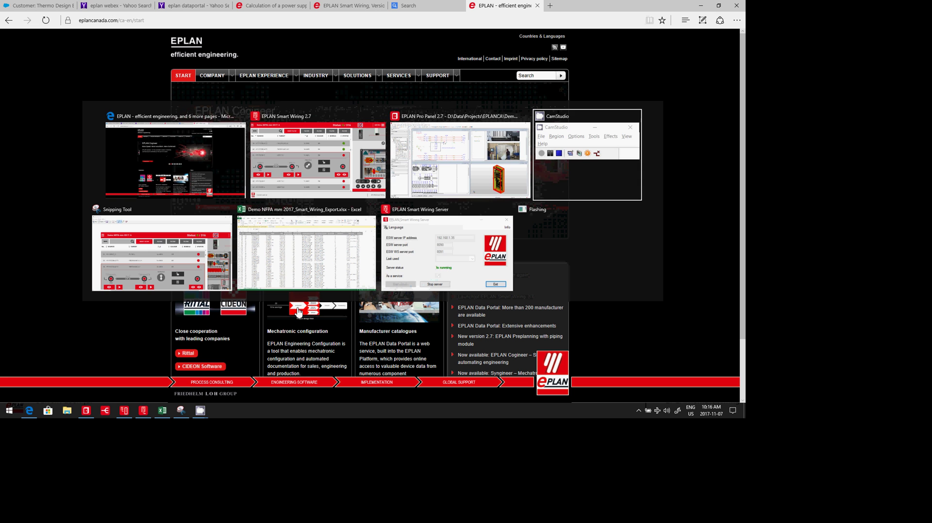